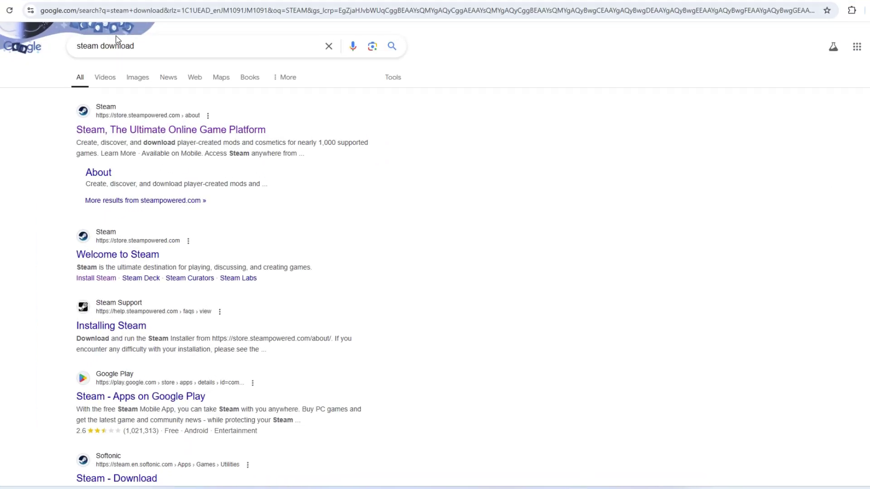
- Open Steam's official about page from the first result of the Steam download search
click(79, 47)
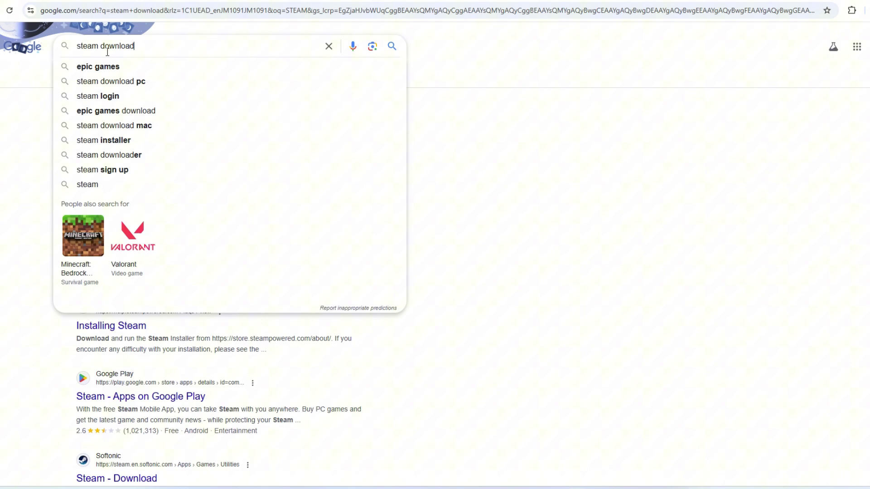
key(Escape)
click(113, 107)
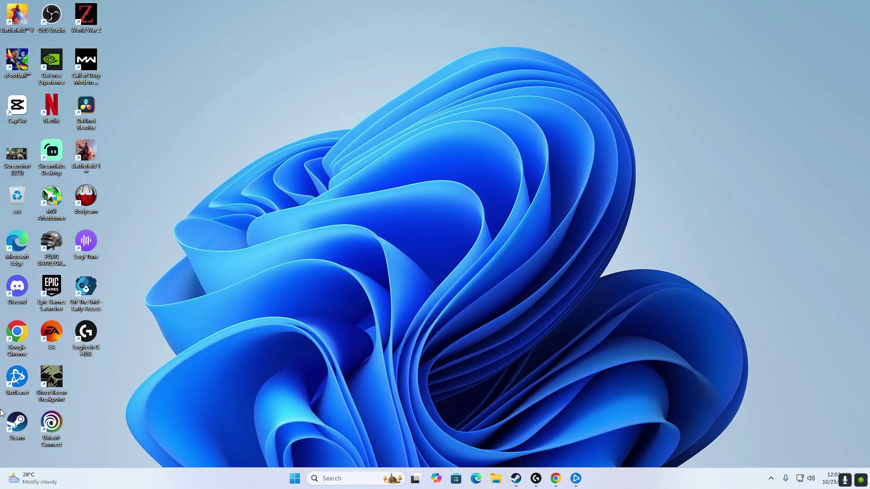
- Launch Steam, search the store for 'CALL', and open the Call of Duty: Black Ops 6 listing
double_click(14, 424)
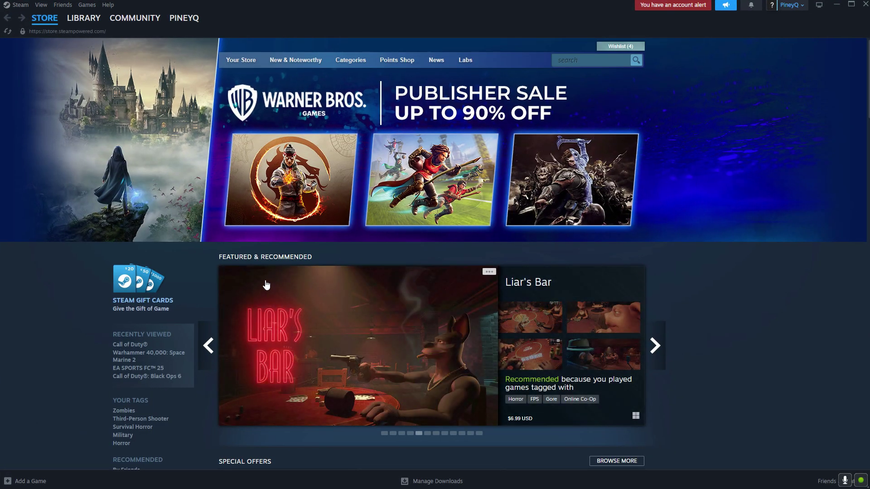
click(604, 64)
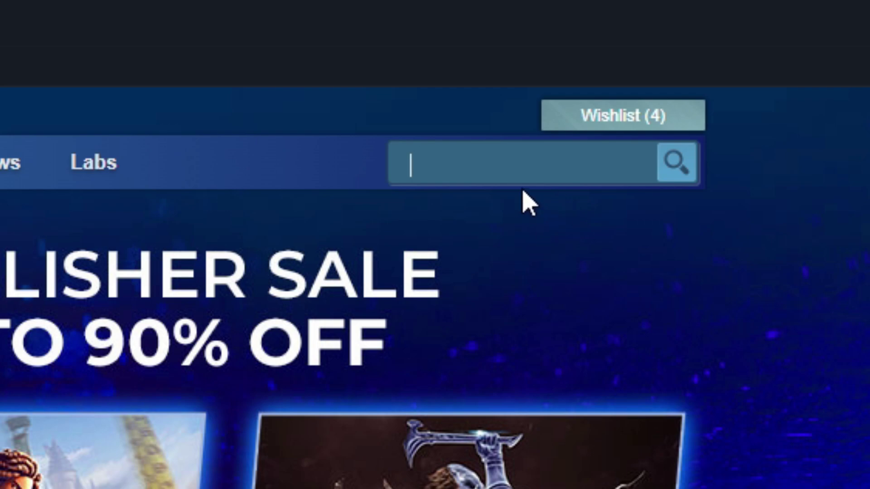
text(CALL)
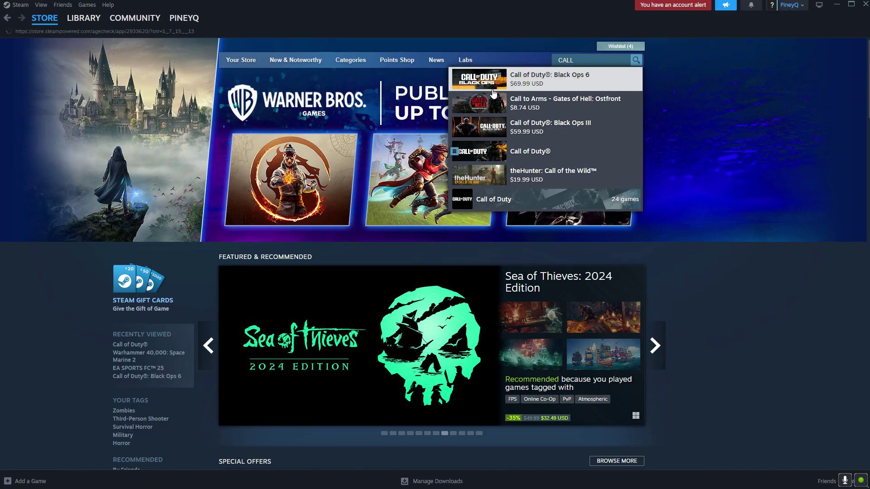
click(254, 232)
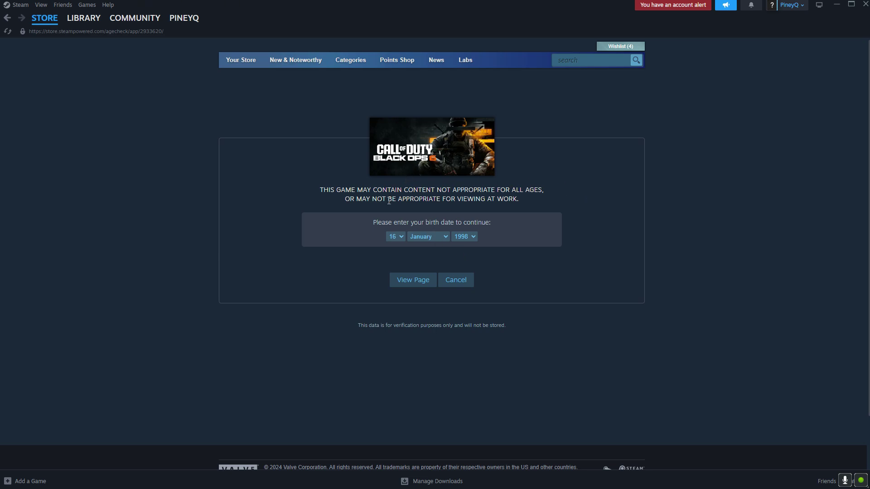
- Pass the age check and add the $69.99 Black Ops 6 standard edition to the Steam cart
click(403, 278)
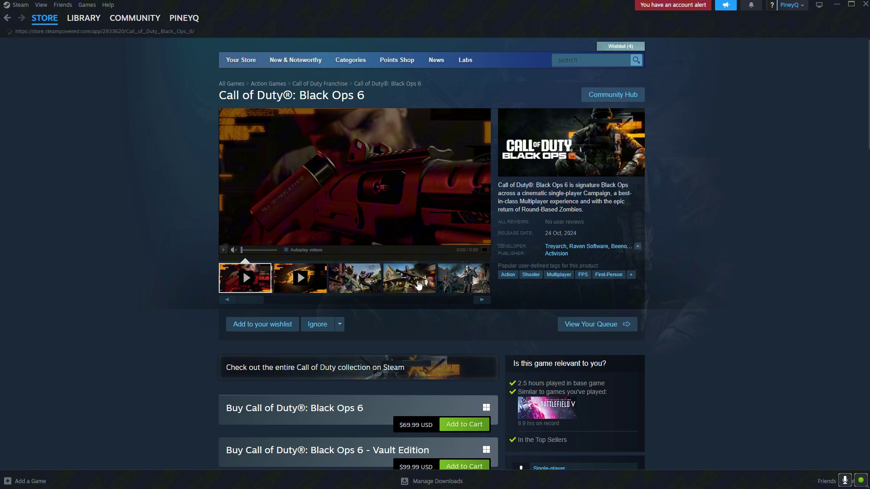
scroll(476, 249, down, 4)
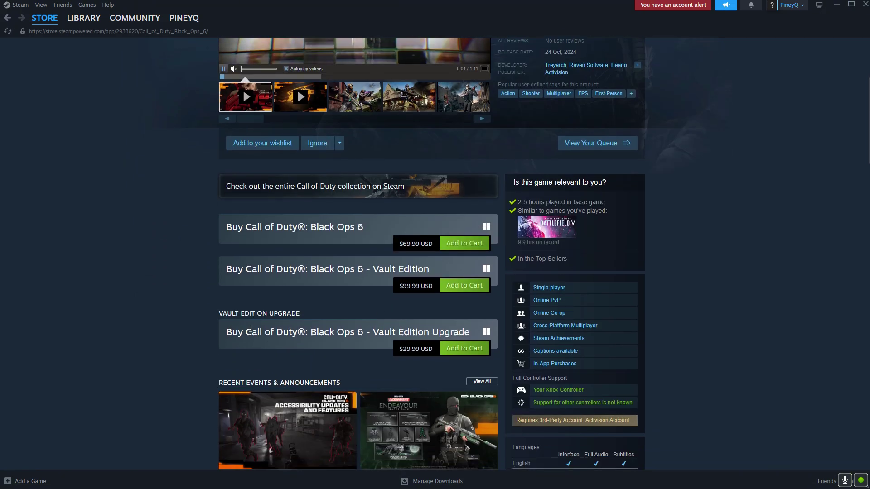
drag(226, 228, 372, 231)
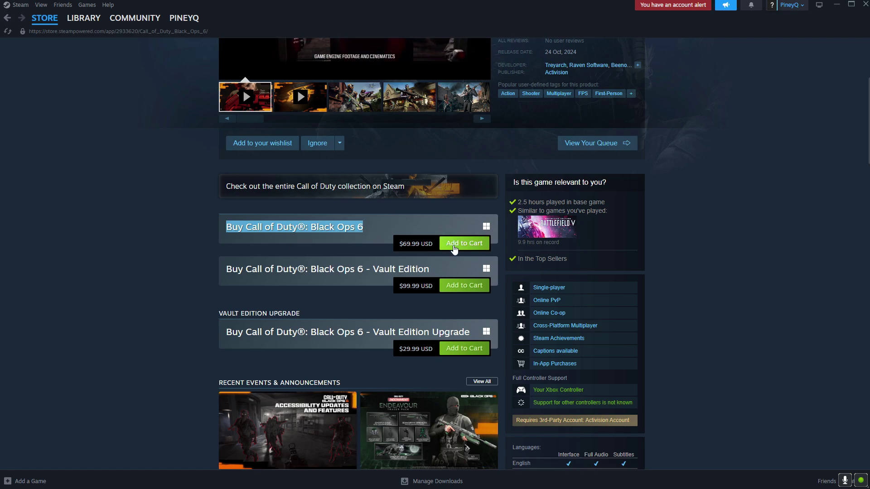
scroll(382, 344, up, 2)
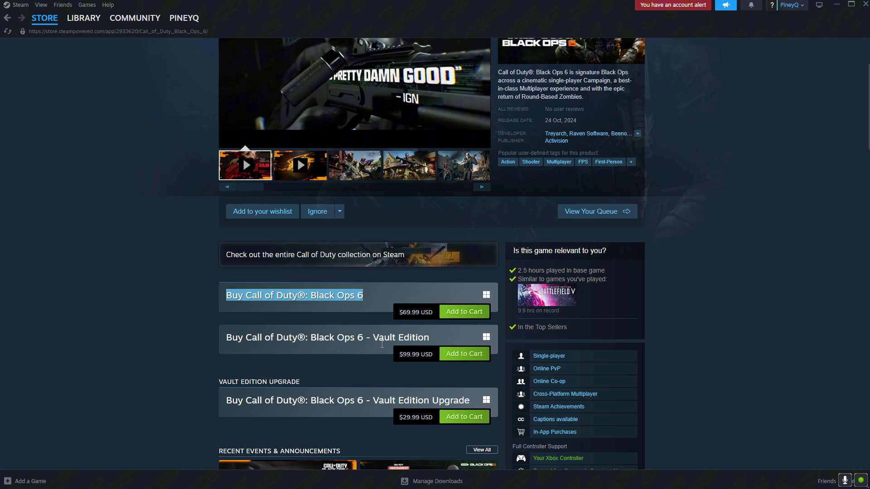
scroll(382, 344, up, 2)
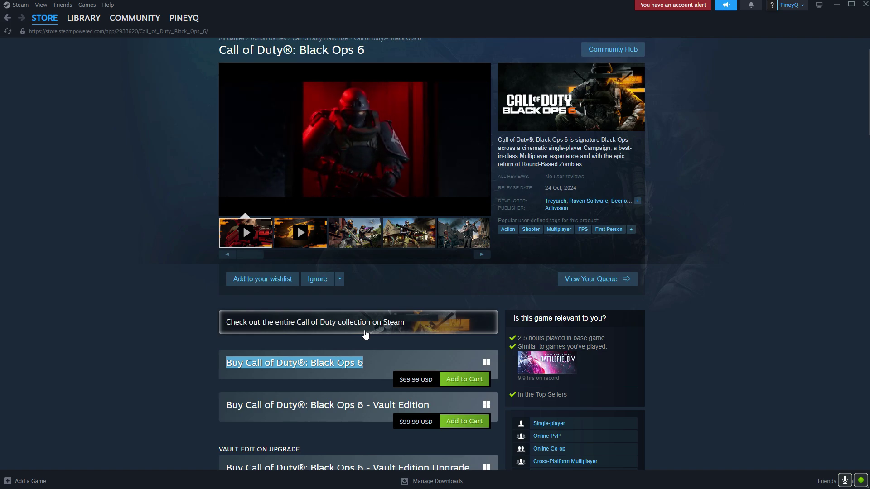
scroll(429, 371, down, 1)
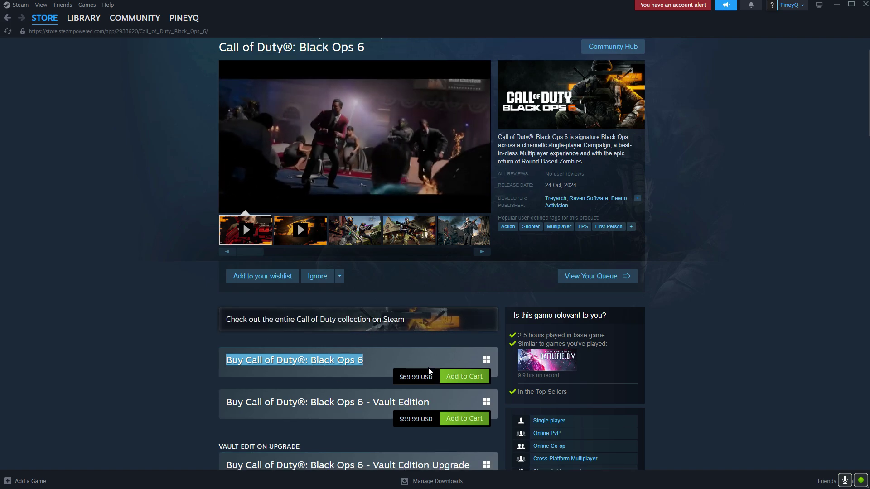
scroll(429, 371, down, 1)
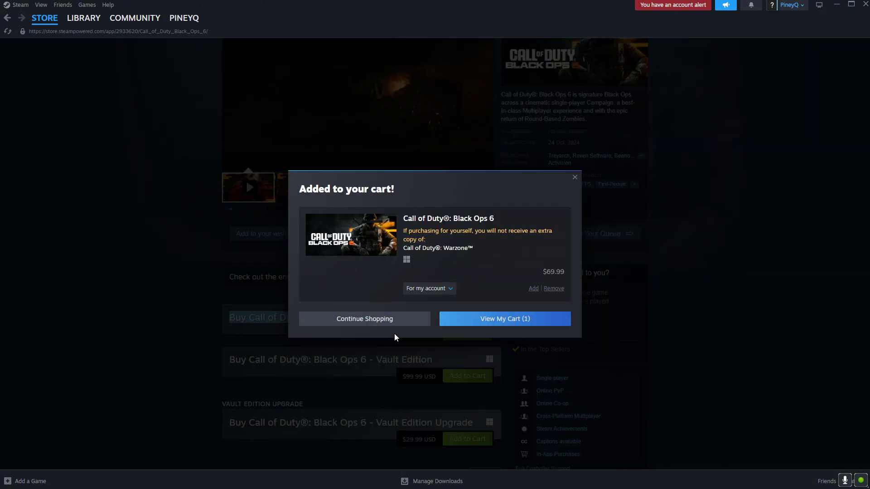
click(573, 179)
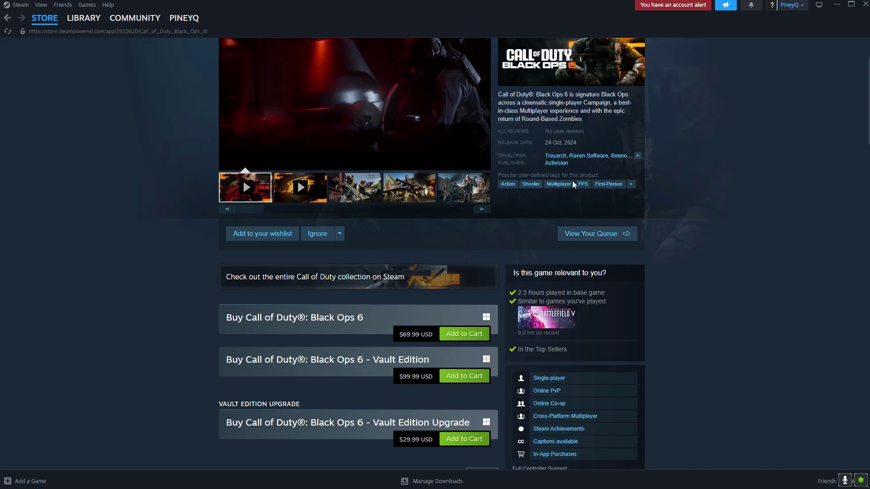
- Minimize Steam and open the Battle.net shop from the 'battlenet' Google results
click(838, 6)
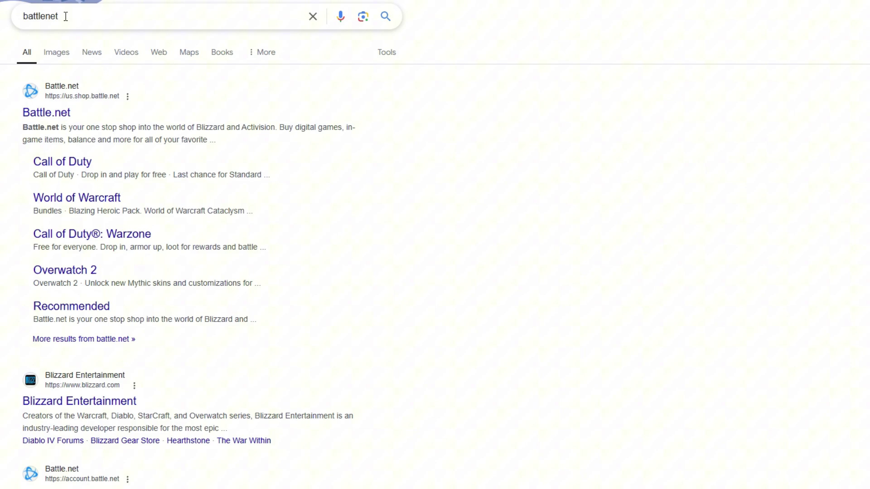
click(65, 16)
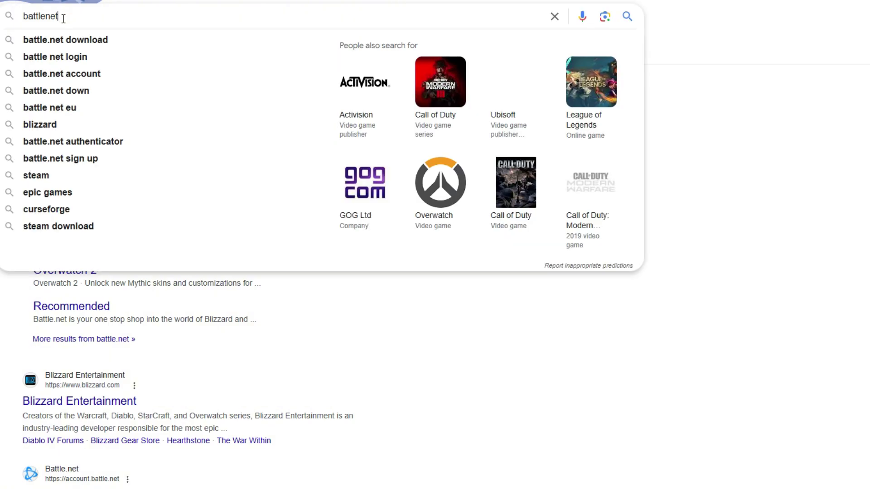
key(Escape)
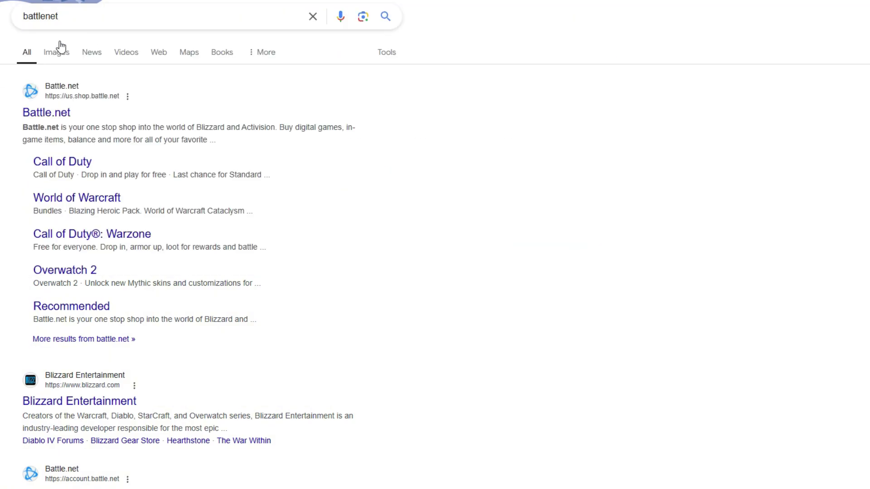
click(67, 27)
key(Escape)
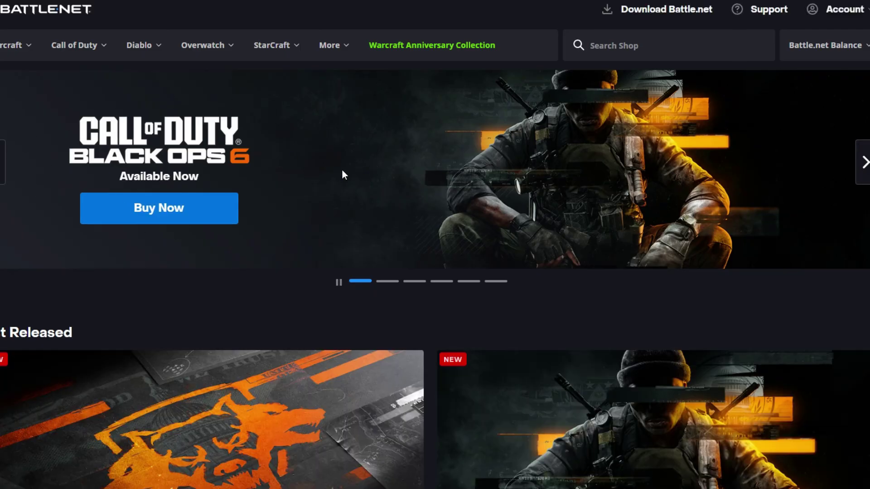
scroll(212, 236, down, 5)
- Download Battle.net-Setup.exe from the account menu and open the desktop launcher
scroll(705, 85, up, 5)
click(798, 19)
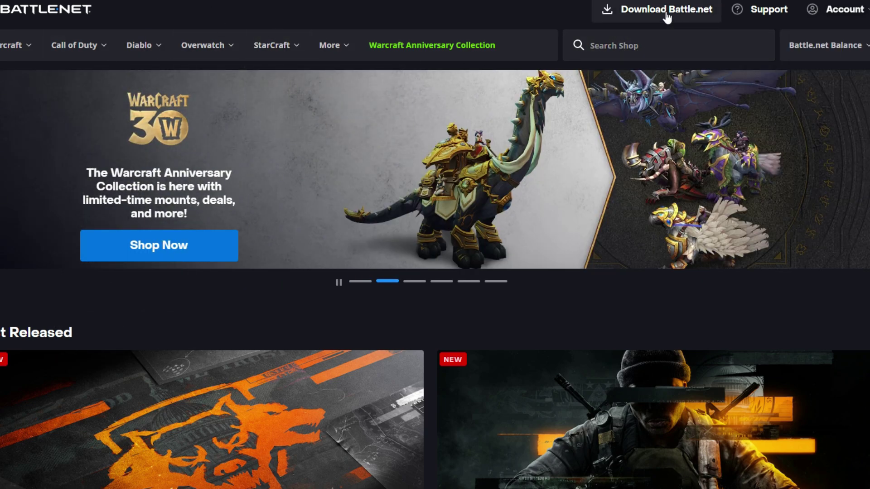
click(628, 13)
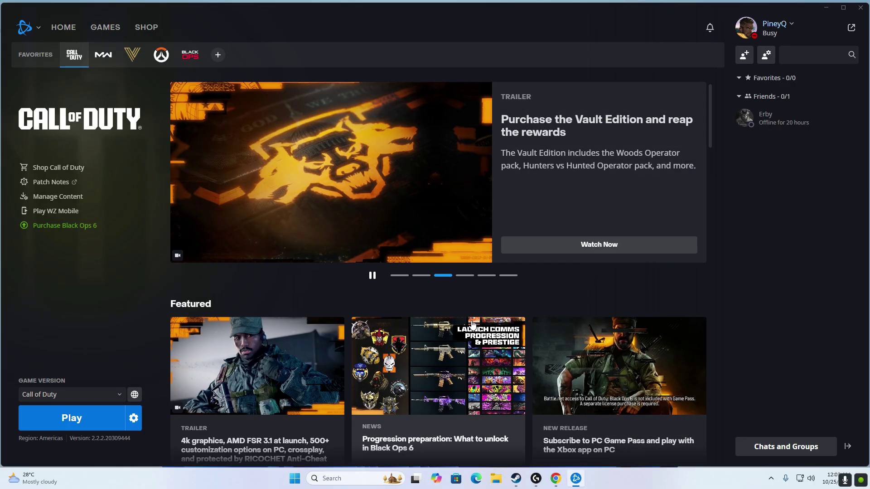
- Scroll through the launcher's Call of Duty page up to the MW tab
scroll(113, 451, down, 2)
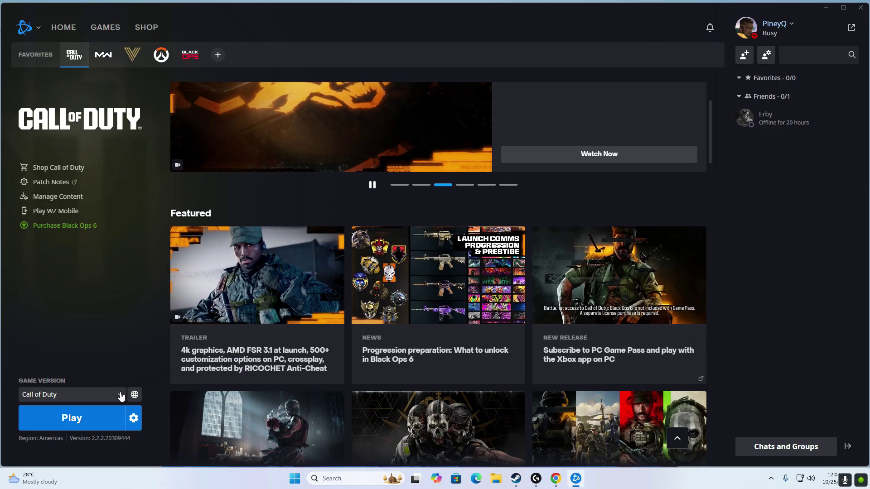
mouse_move(99, 56)
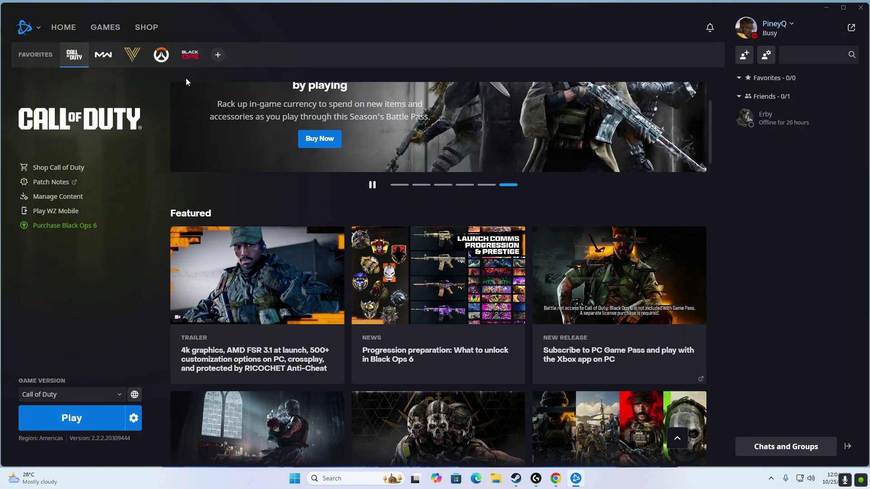
- Open the launcher shop and bring Black Ops 6 ($69.99) and Vault Edition ($99.99) into view
click(64, 28)
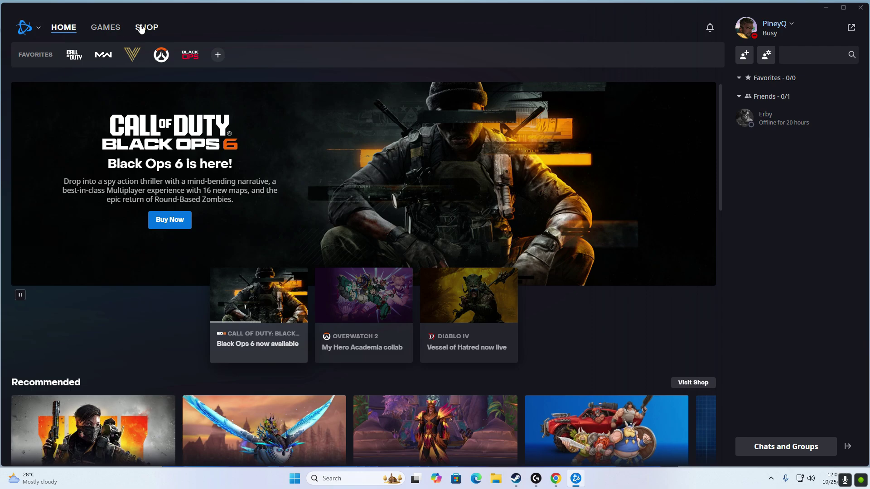
click(145, 29)
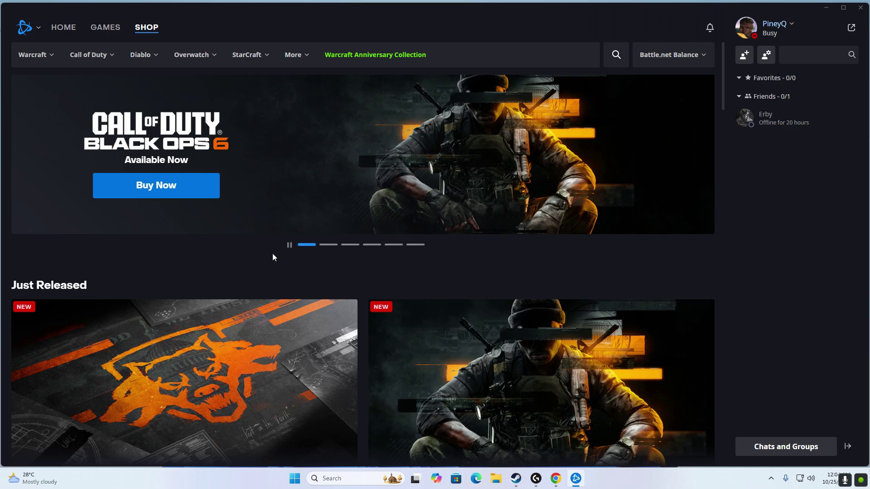
scroll(273, 257, down, 5)
scroll(55, 338, down, 3)
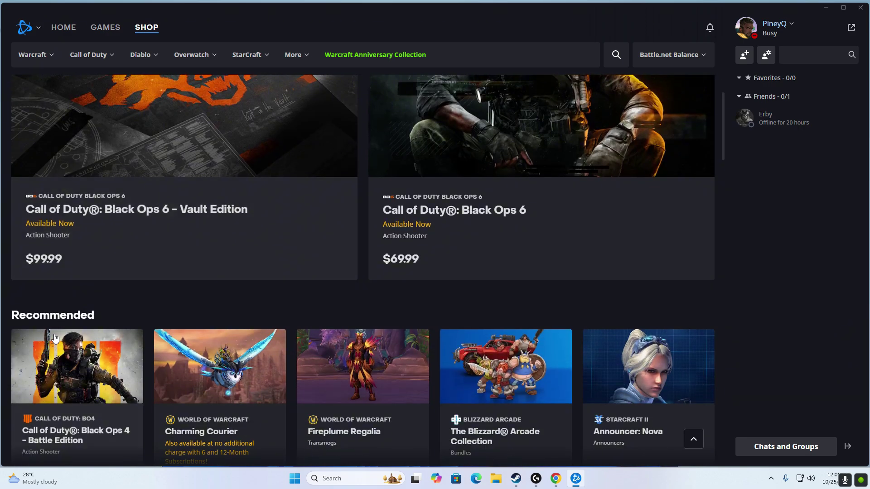
scroll(54, 338, up, 2)
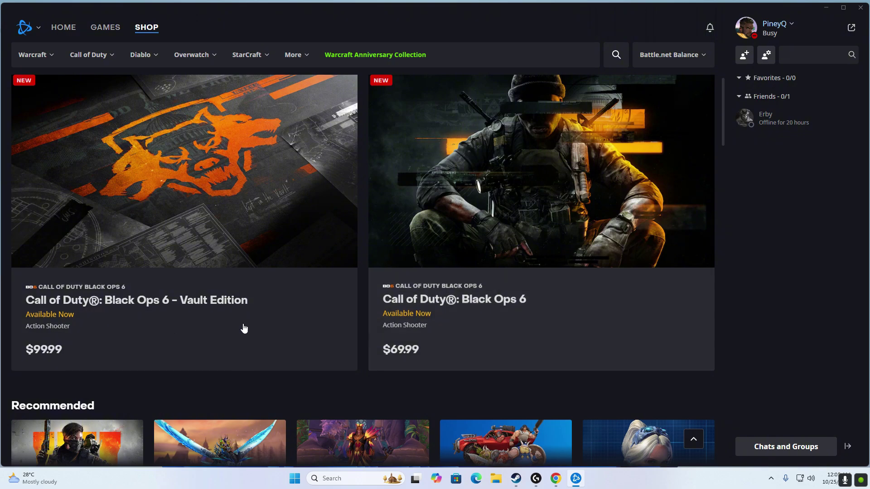
- Open the Black Ops 6 product page and choose Buy Now on the Standard Edition
scroll(379, 311, down, 1)
click(379, 311)
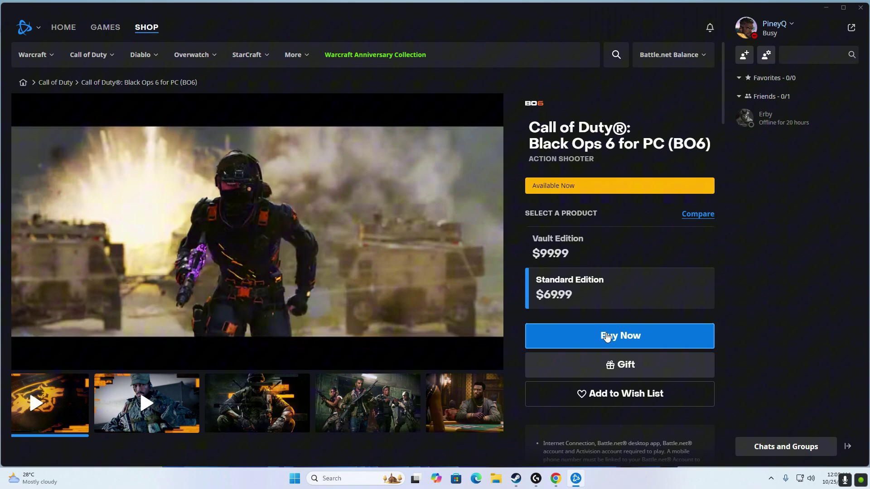
click(606, 336)
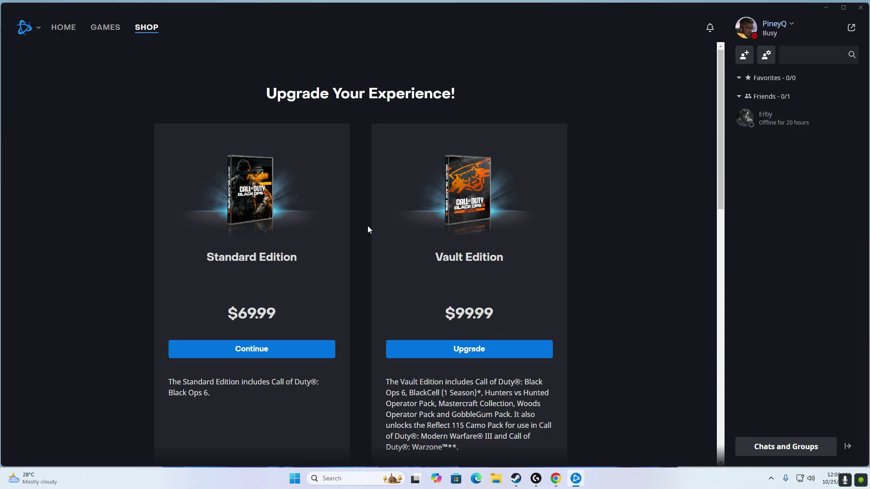
- Continue to checkout with the Standard Edition, keeping PayPal as the payment method
click(232, 347)
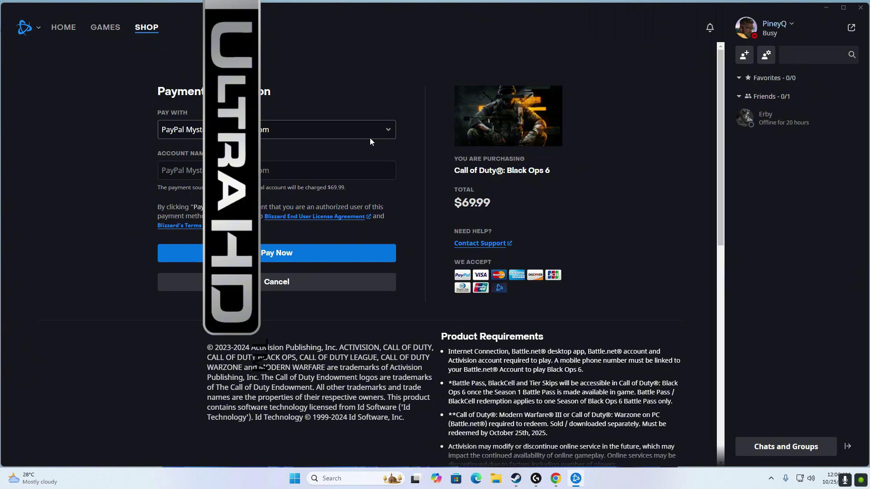
click(390, 133)
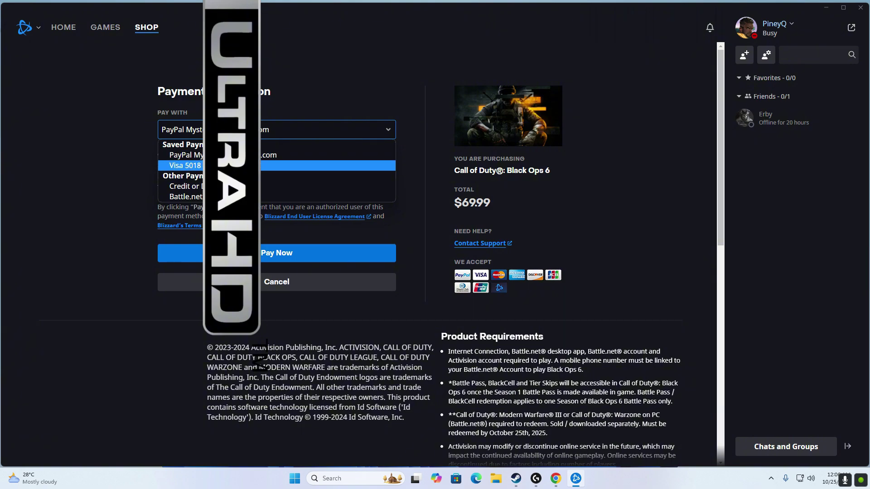
click(89, 178)
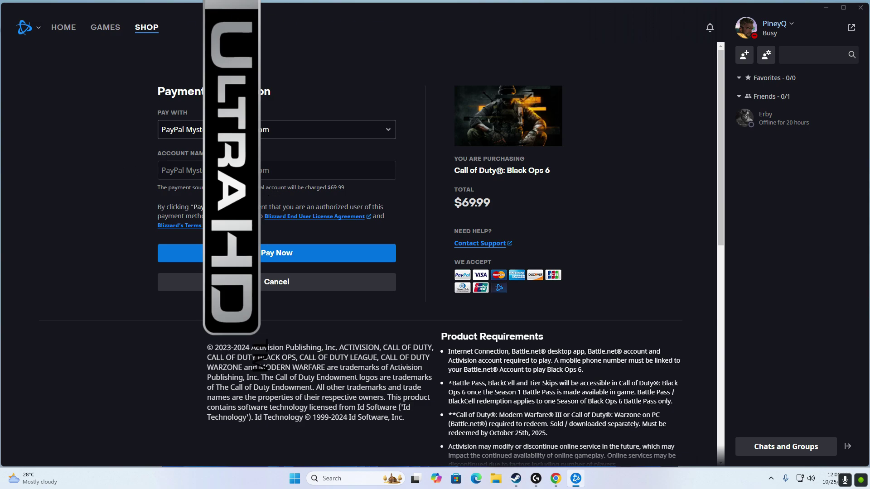
- Submit the $69.99 payment and enter the account password to complete it
click(261, 248)
click(273, 252)
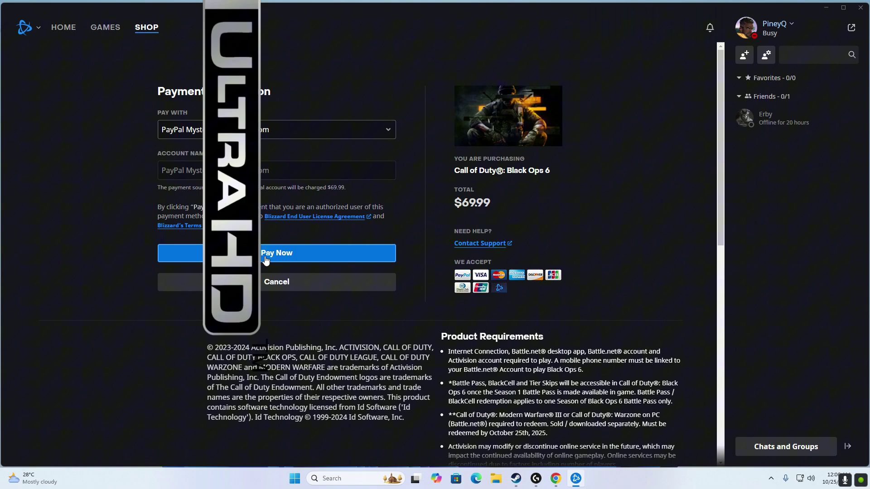
click(269, 255)
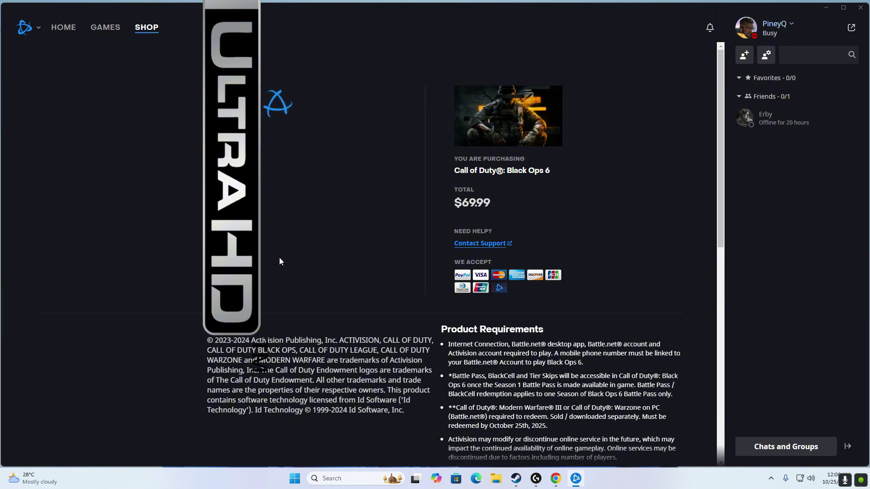
key(Caps_Lock)
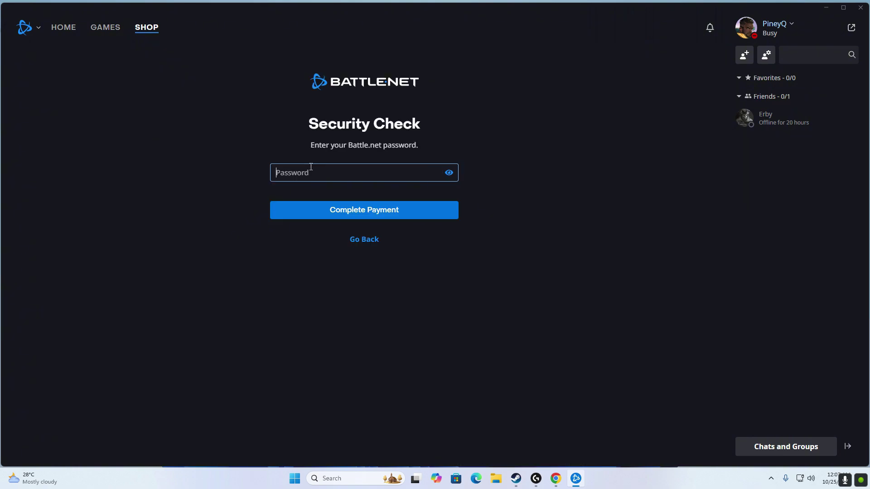
key(Caps_Lock)
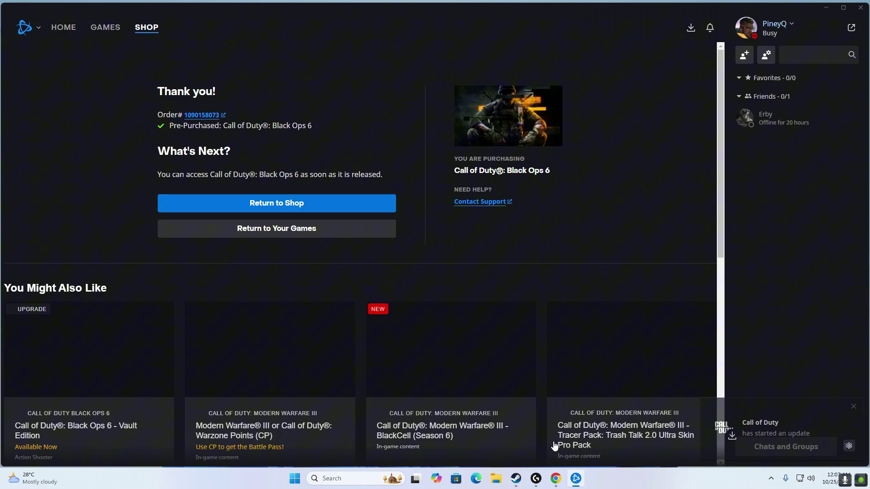
drag(151, 99, 276, 80)
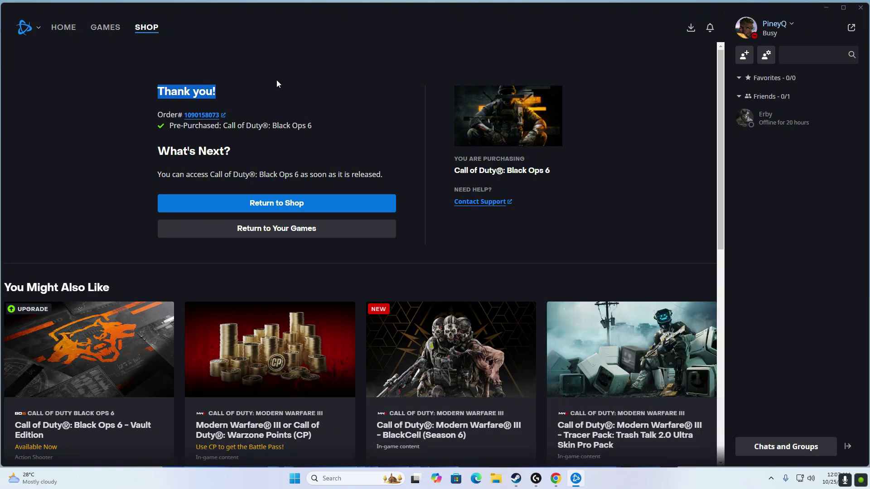
click(278, 81)
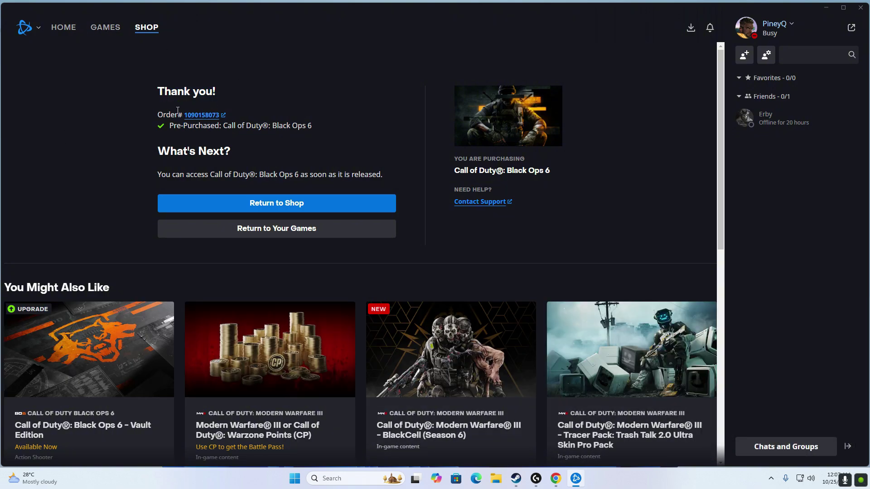
drag(153, 88, 284, 89)
click(277, 89)
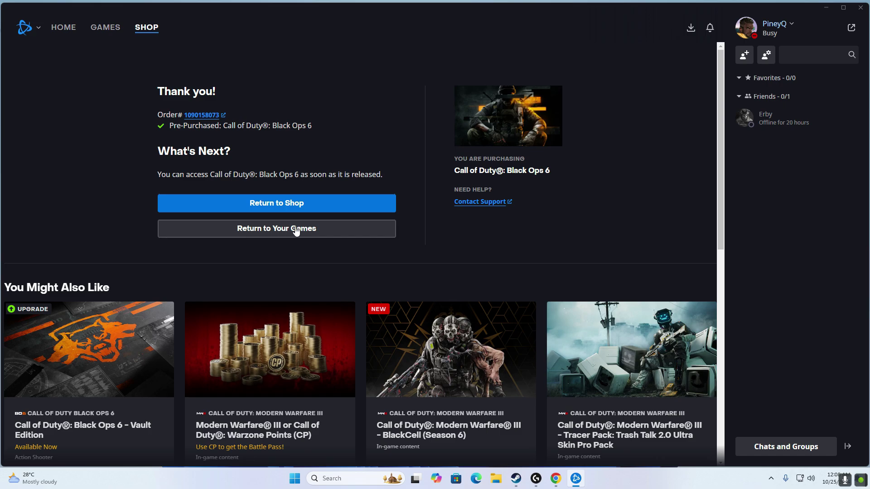
- Return to the Call of Duty game page and wait for the update to version 2.2.2.20309444
click(276, 229)
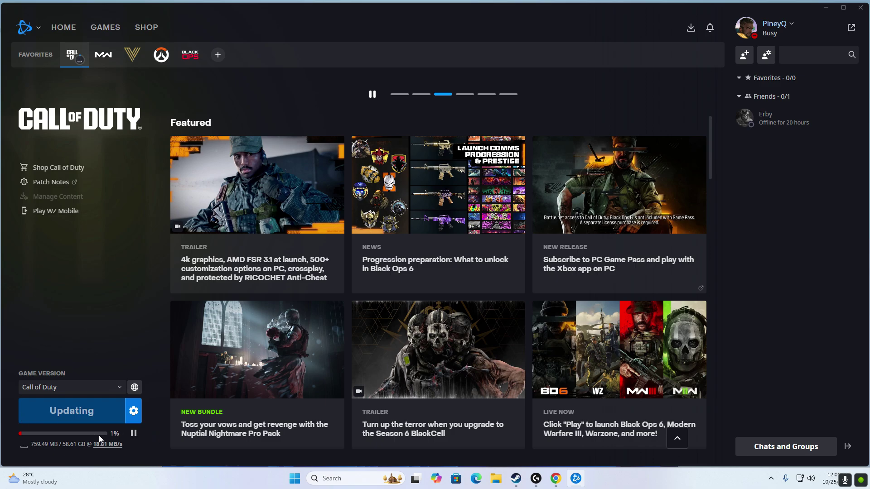
mouse_move(124, 431)
mouse_move(92, 434)
mouse_move(70, 433)
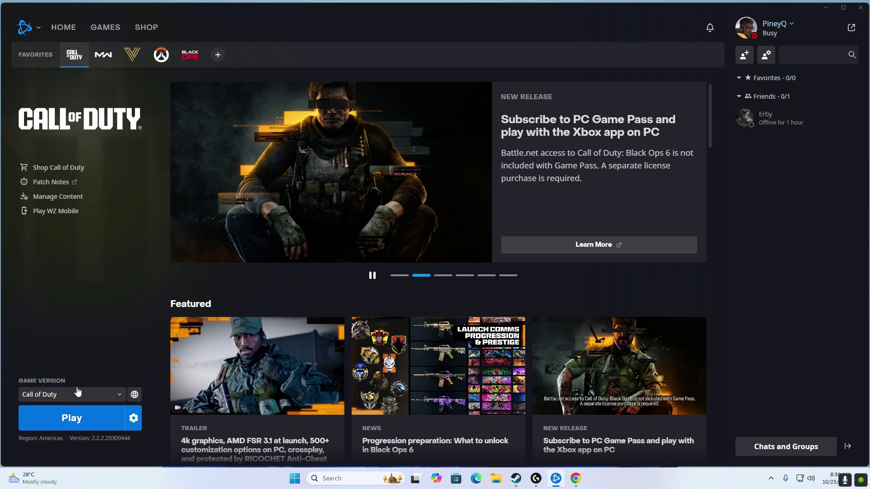
- Launch Call of Duty from its Battle.net page and let it load to the main menu
click(90, 419)
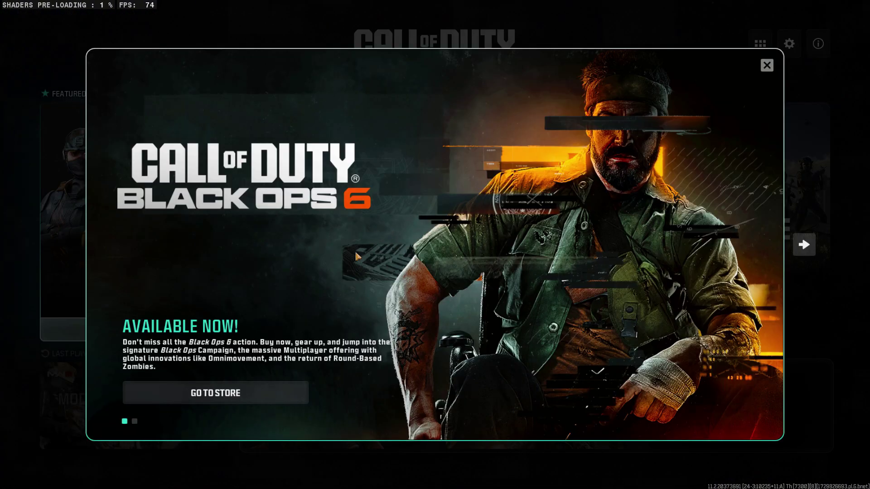
- Close the 'Available Now!' promo and start Black Ops 6 from the Call of Duty hub
key(Escape)
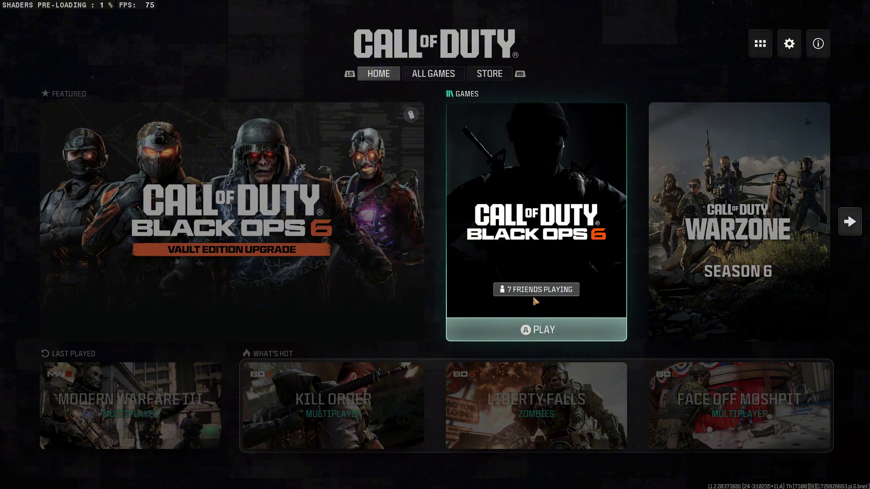
click(517, 279)
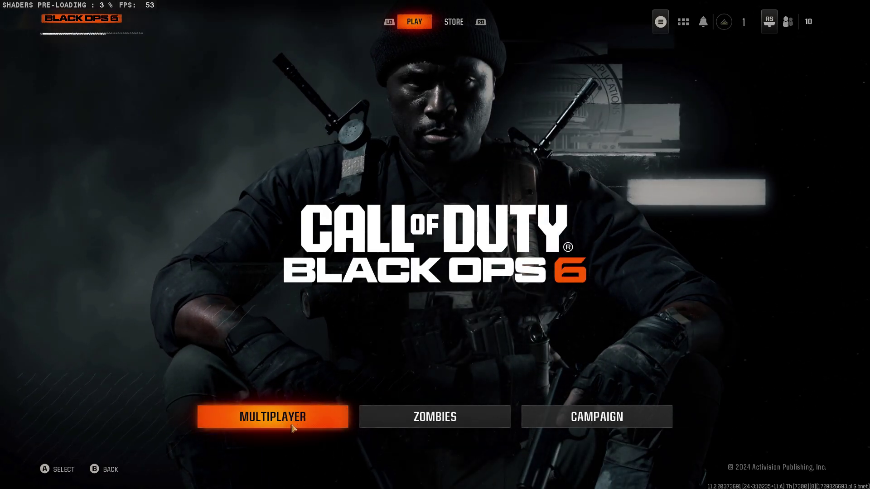
- Browse the Black Ops 6 modes and choose Multiplayer
key(Right)
key(Right)
key(Left)
click(345, 418)
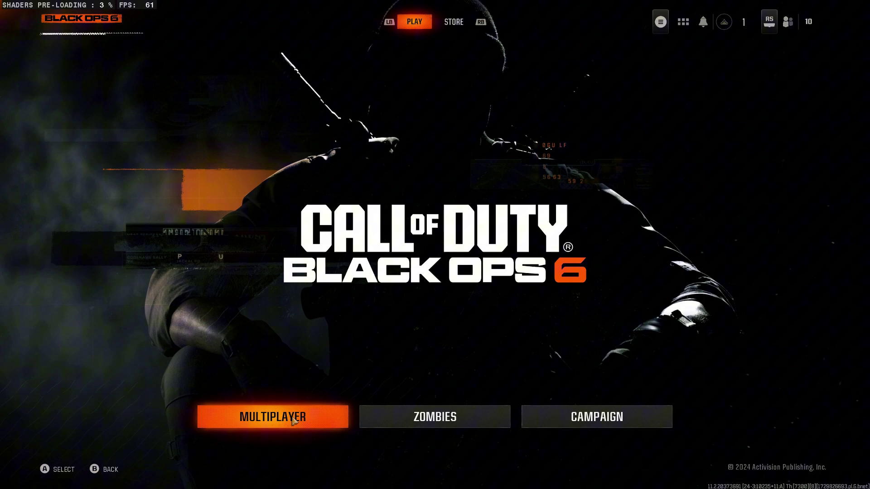